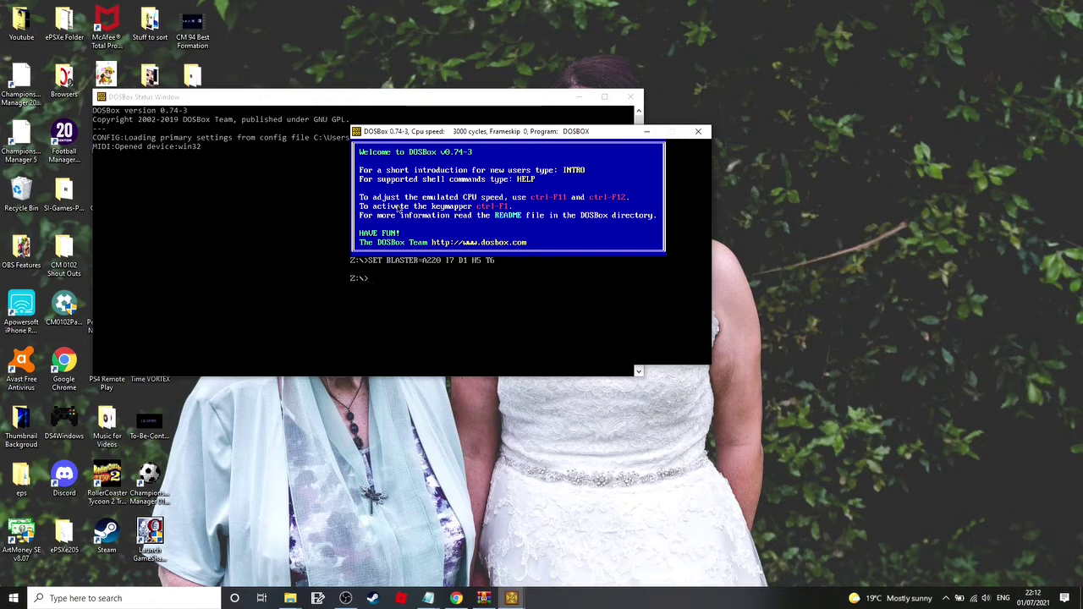
Step: Launch DOSBox 0.74-3 from the Windows Start search for 'do'
click(235, 374)
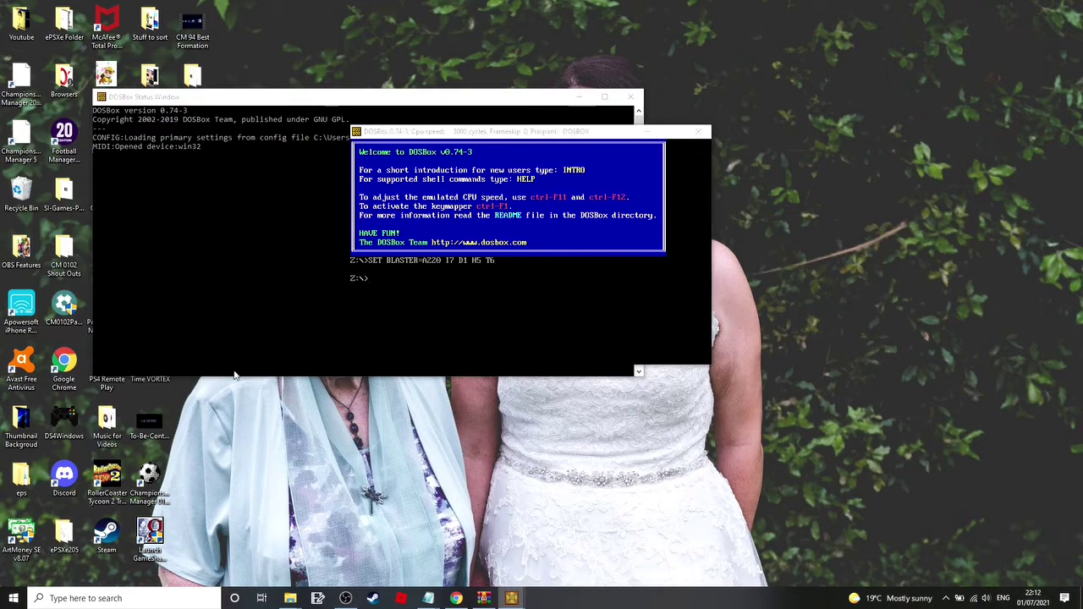
key(super)
text(do)
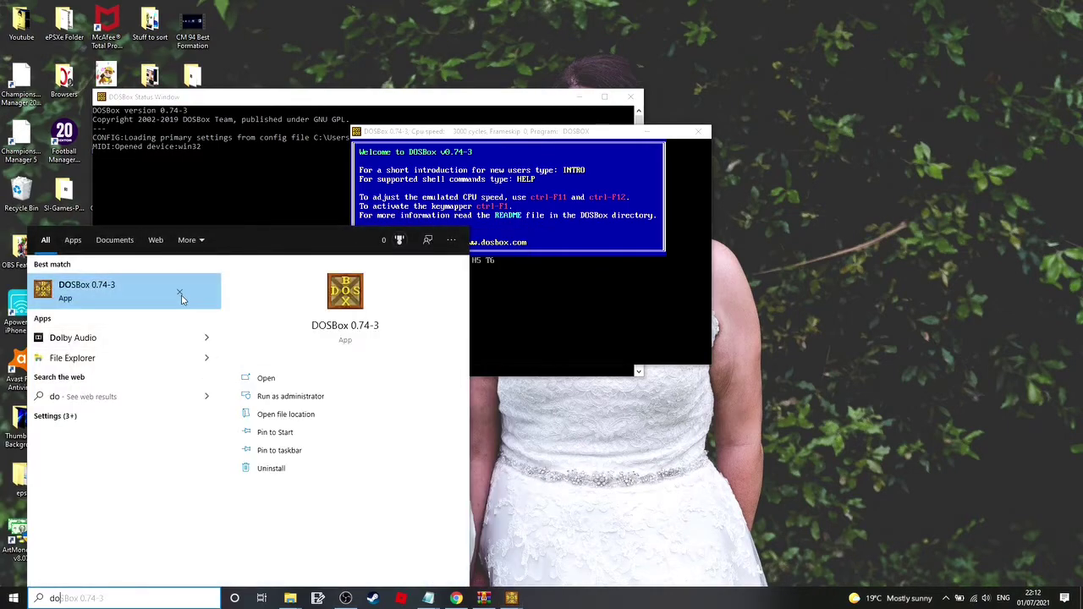
click(505, 301)
text(m)
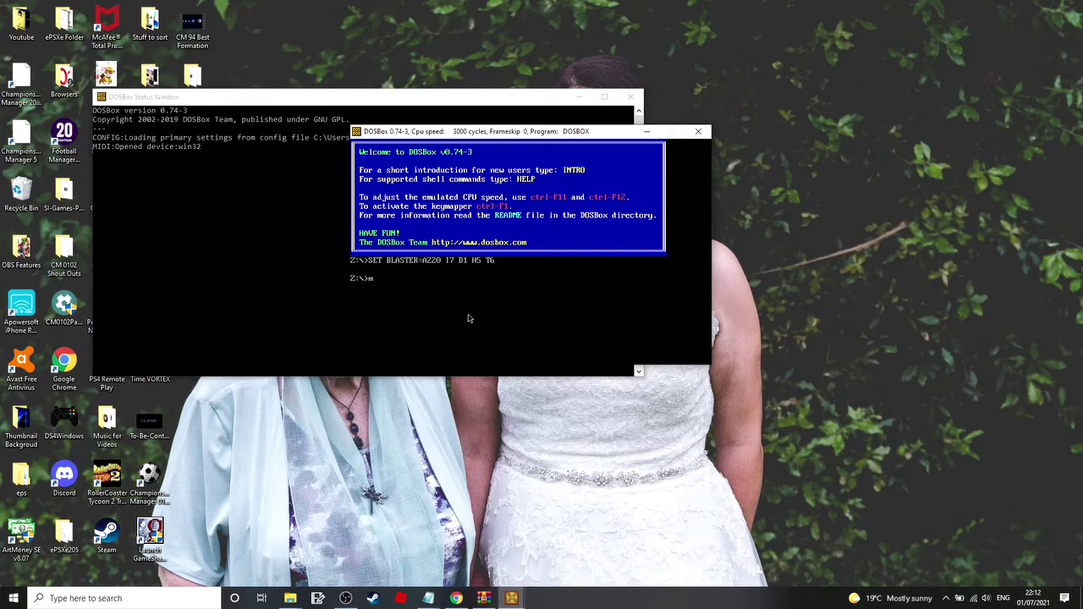
Step: Mount c:/oldgames as drive C with 'mount c c:/oldgames'
text(ount)
text( c )
text(c:/ol)
text(dga)
text(mes)
key(Return)
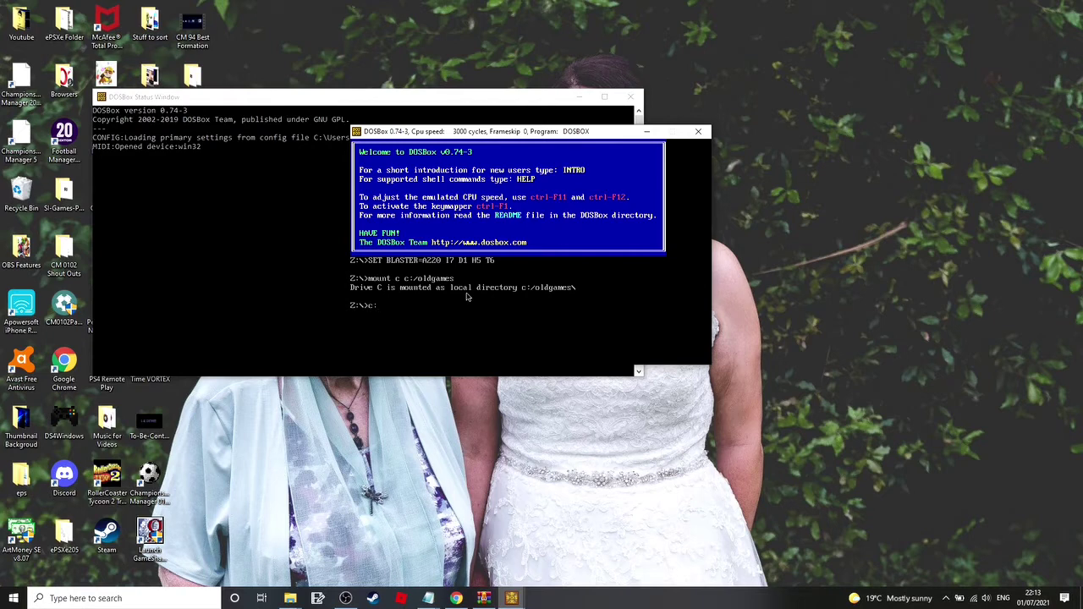
Step: Switch to drive C and change into the CM94 directory with 'cd cm94'
key(Return)
text(d)
text(cm9)
text(4)
key(Return)
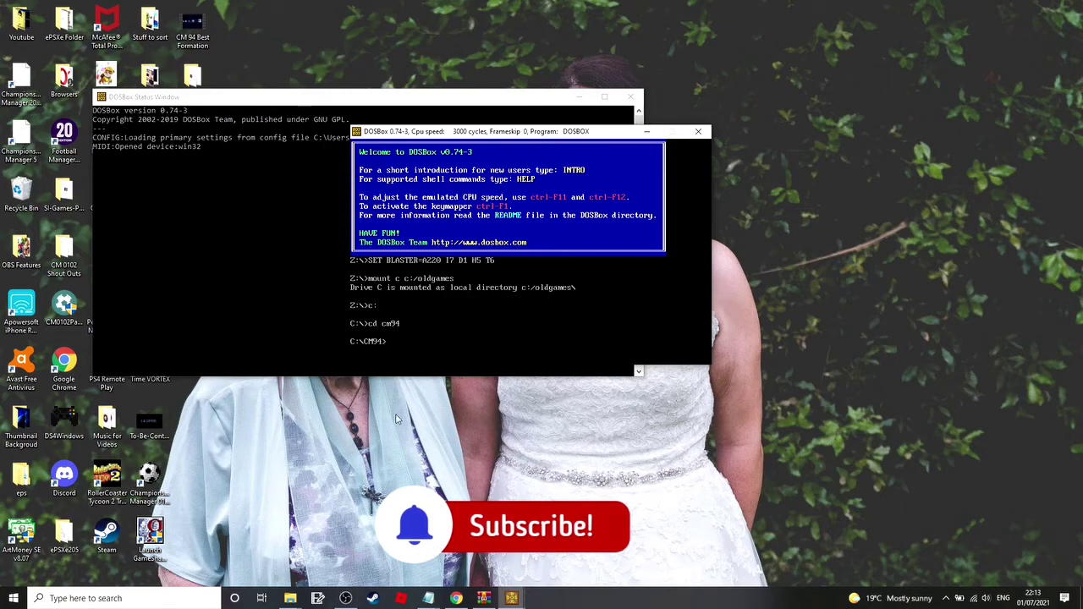
Step: Confirm in File Explorer that CM94 contains CMEXE, then return to DOSBox and begin typing 'cmexe'
click(290, 598)
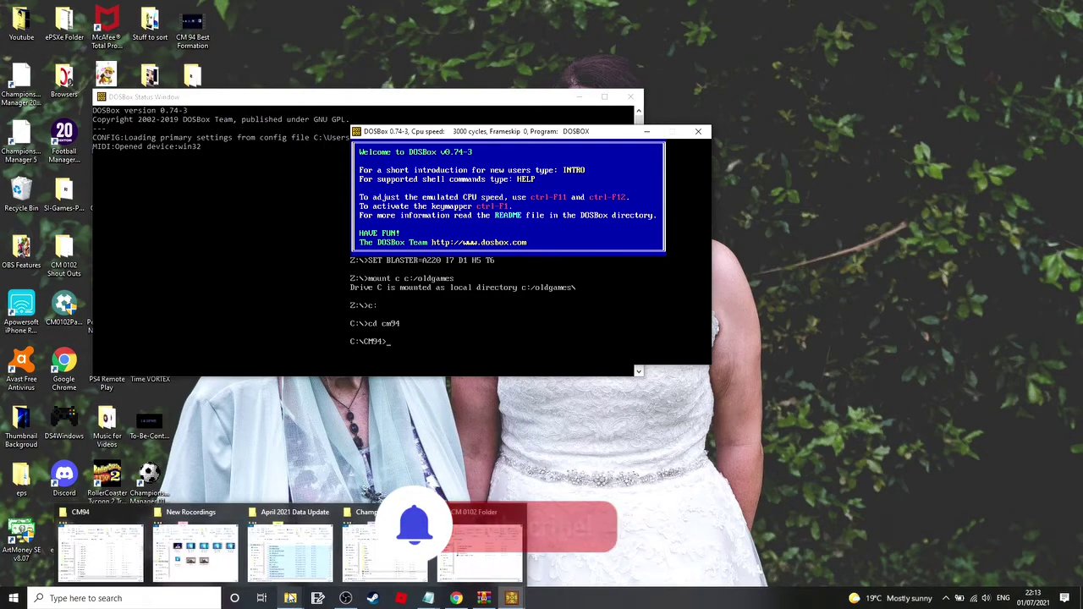
click(124, 562)
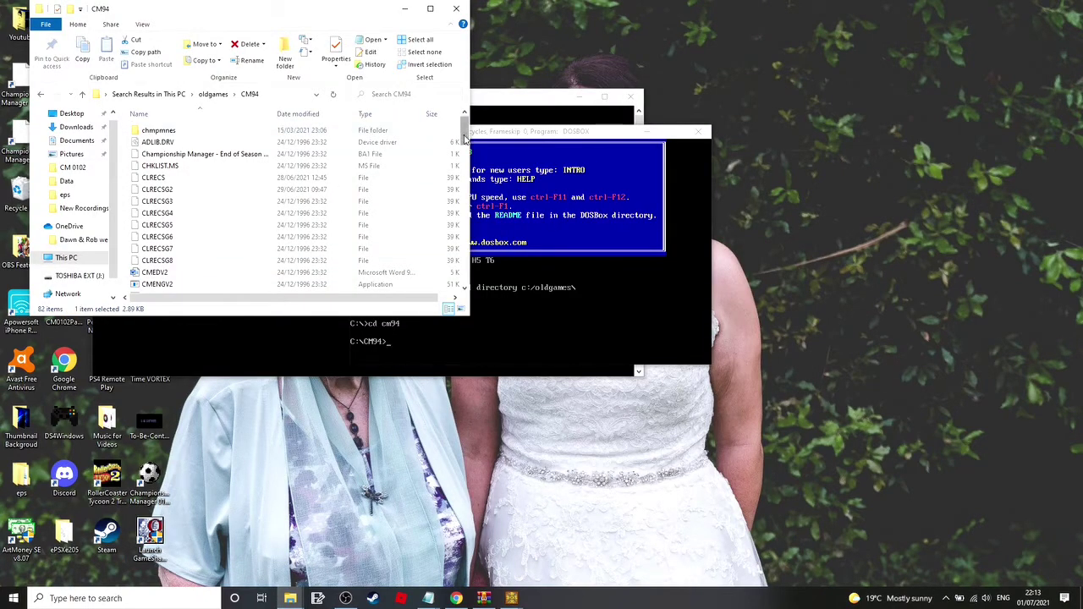
scroll(463, 137, down, 3)
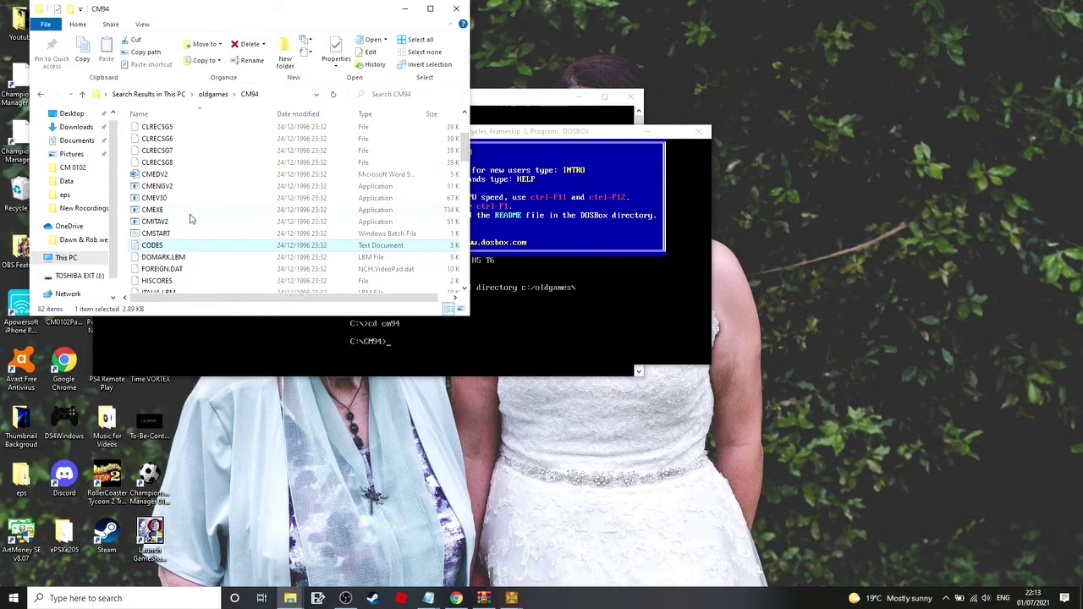
click(190, 214)
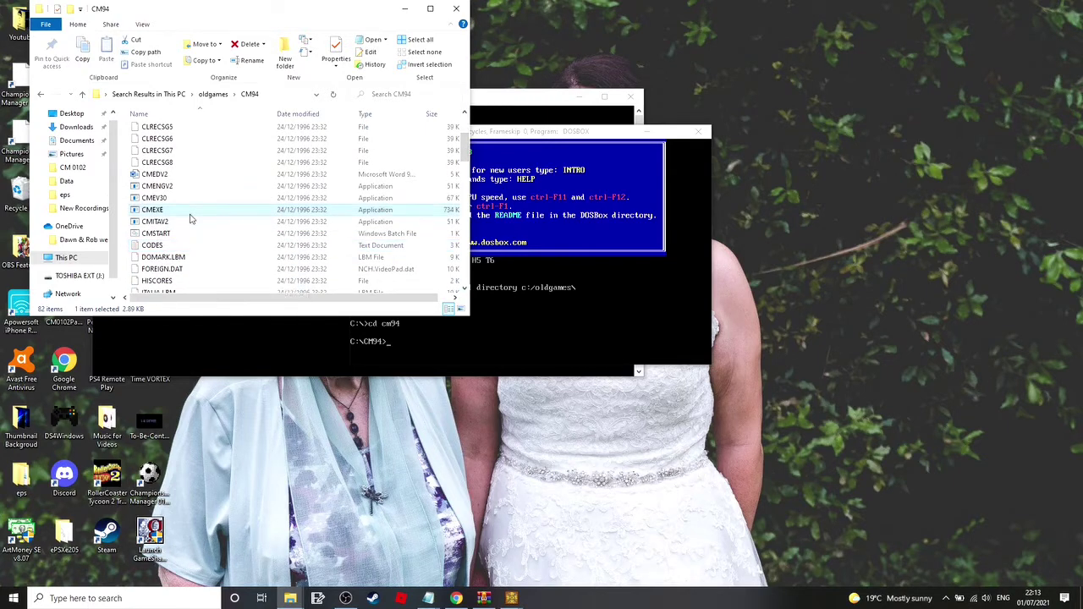
click(529, 355)
text(cmexe)
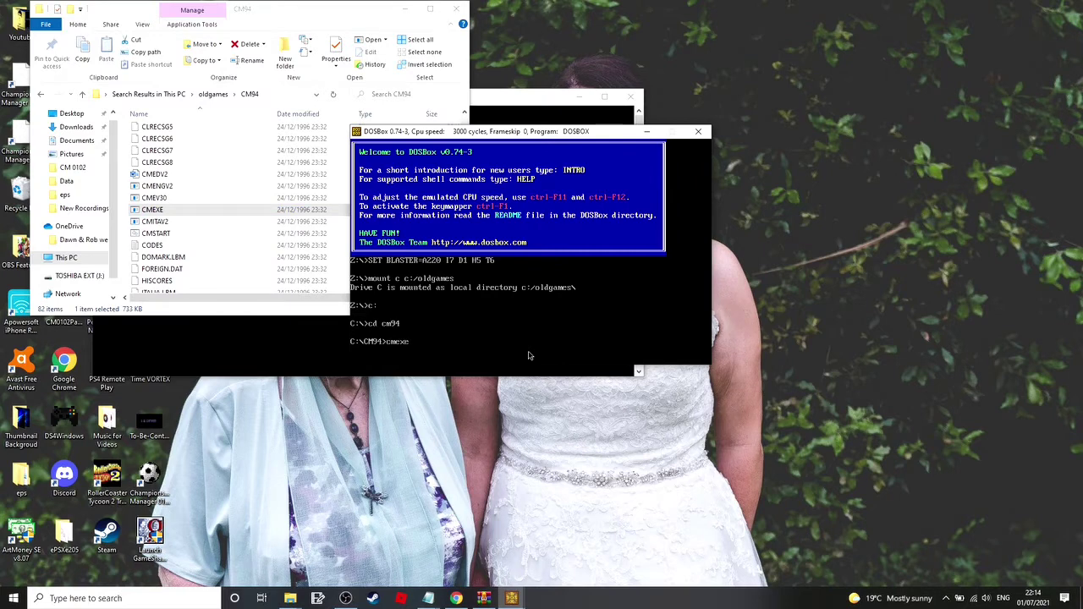
Step: Run cmexe to launch the game and minimise the CM94 Explorer window
key(Return)
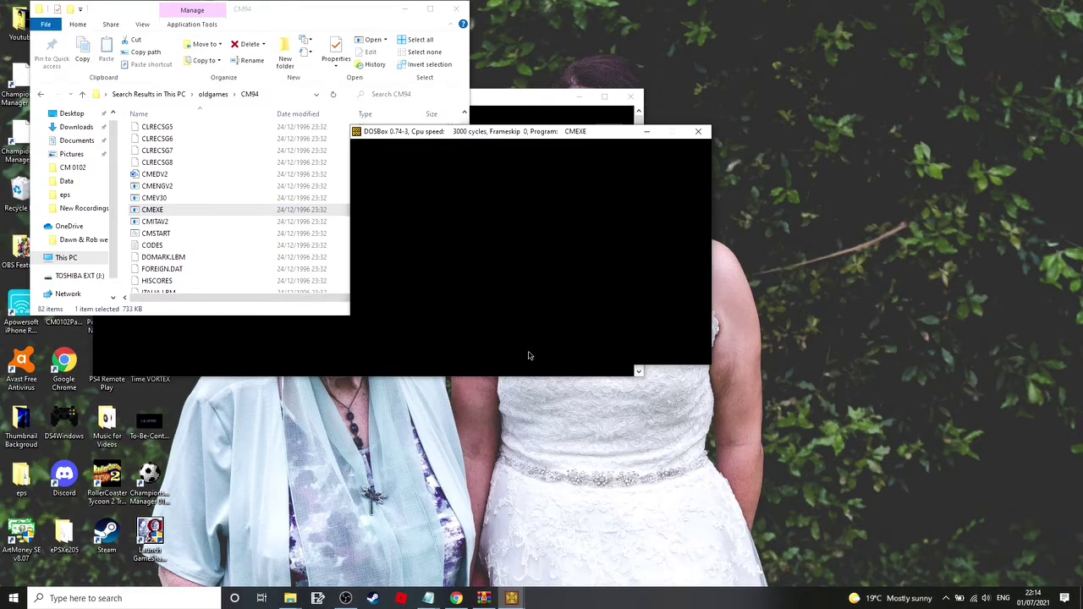
click(406, 9)
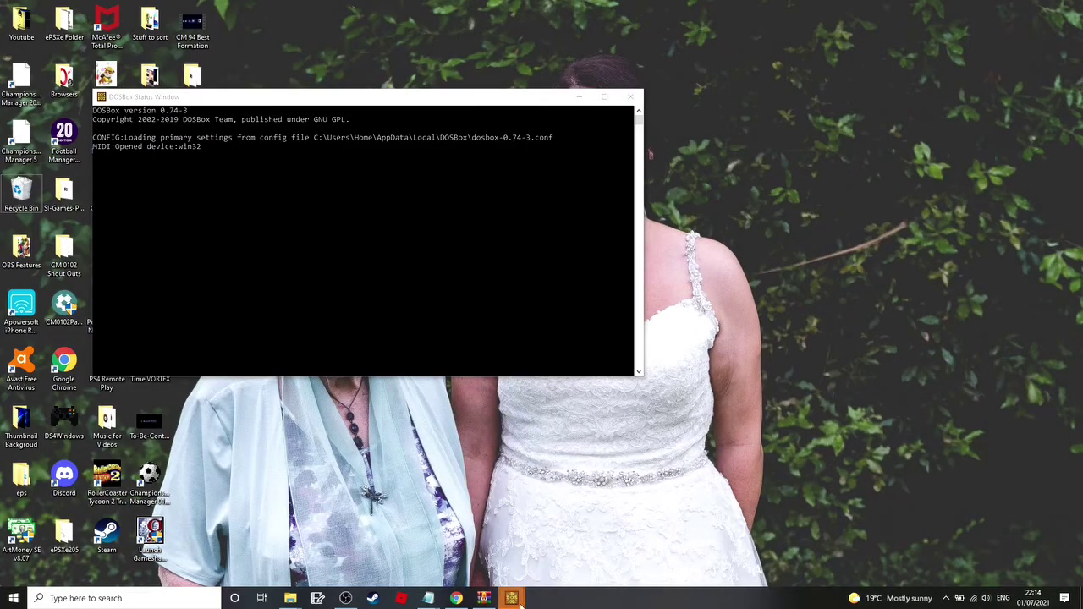
Step: Bring the running CM94 game window forward from its DOSBox taskbar preview
mouse_move(520, 602)
click(558, 541)
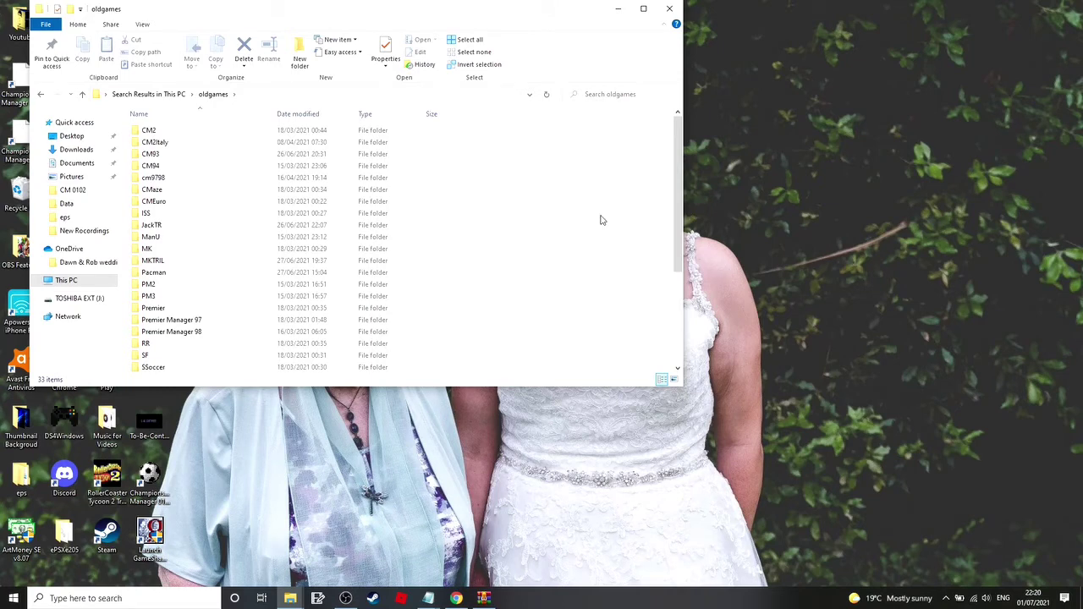
Step: Start a fresh DOSBox session from Start search and minimise its status window
key(super)
text(do)
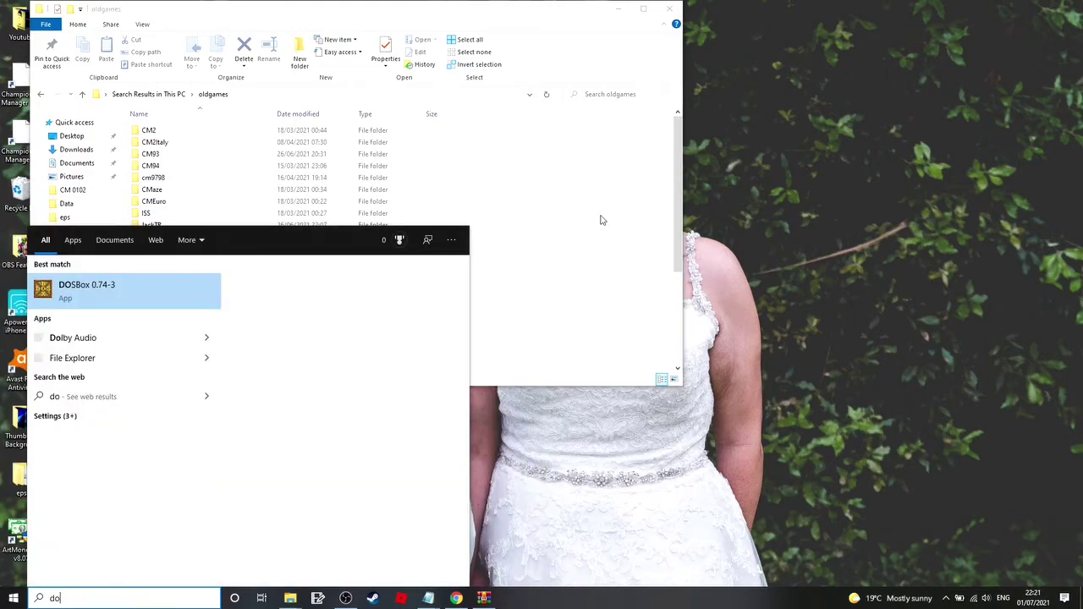
key(Return)
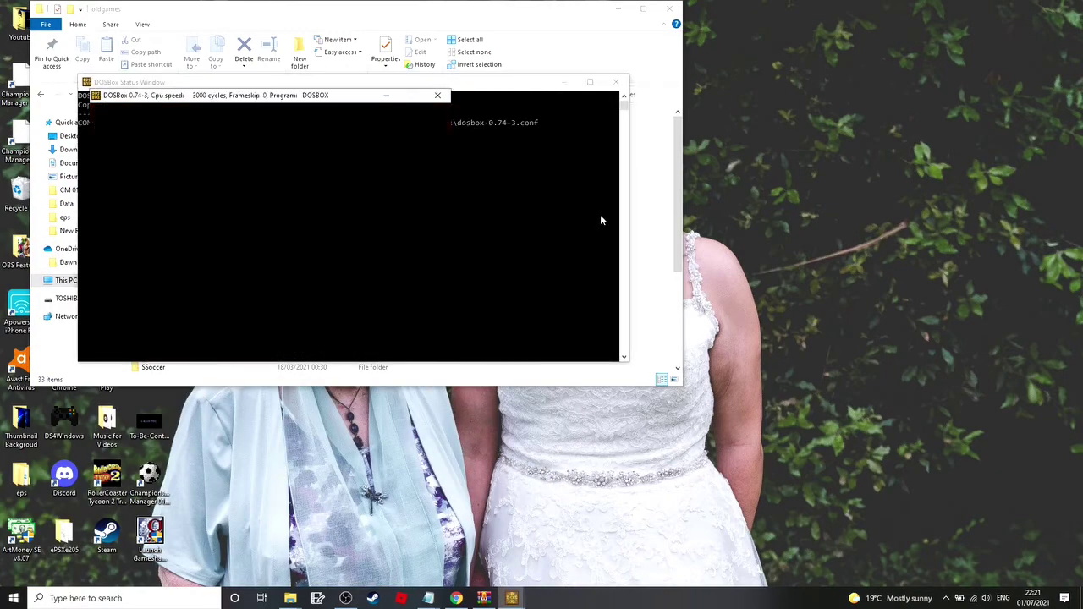
click(564, 81)
Step: Mount c:/oldgames as drive C, switch to C:, and bring the oldgames Explorer window forward
text(mount c c:/)
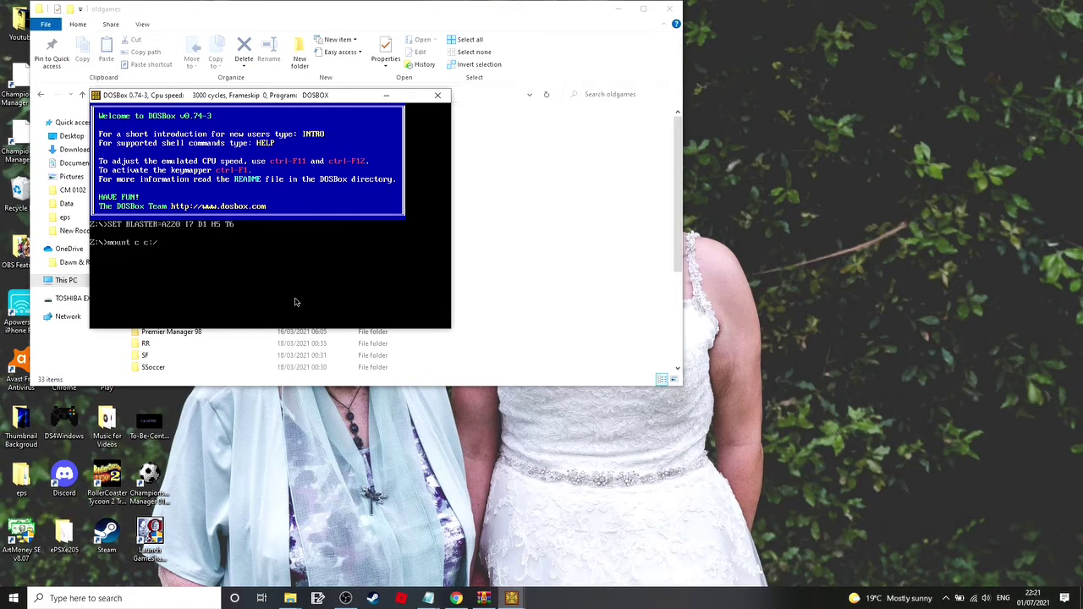
text(oldgames)
key(Return)
text(c:)
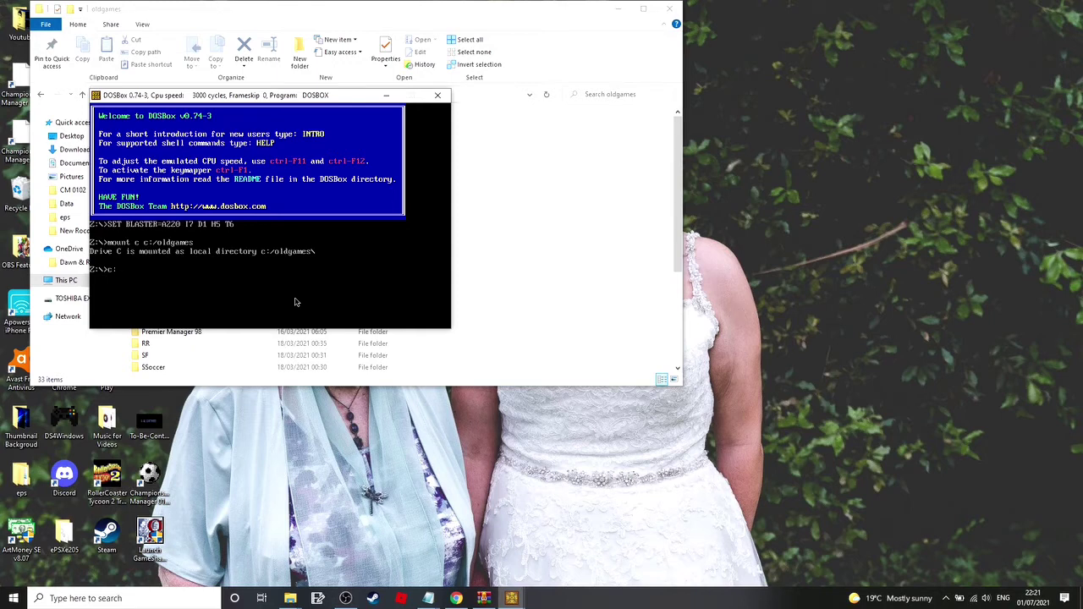
key(Return)
text(cd)
click(475, 297)
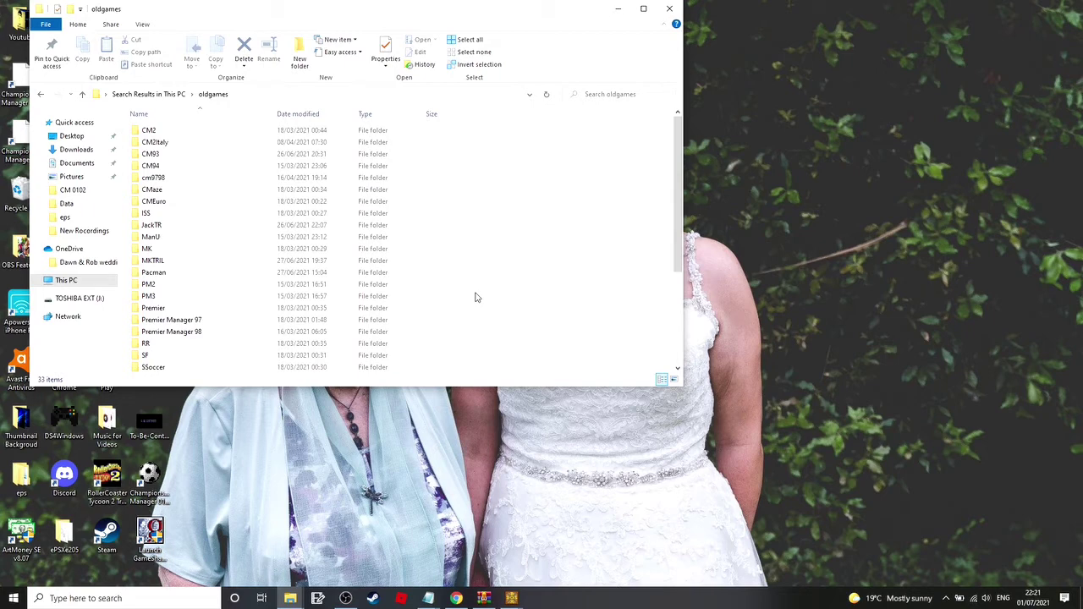
Step: Scroll through the oldgames folder list, then return to the DOSBox window
mouse_move(676, 208)
mouse_down()
mouse_move(666, 303)
mouse_move(674, 188)
mouse_up()
mouse_move(511, 598)
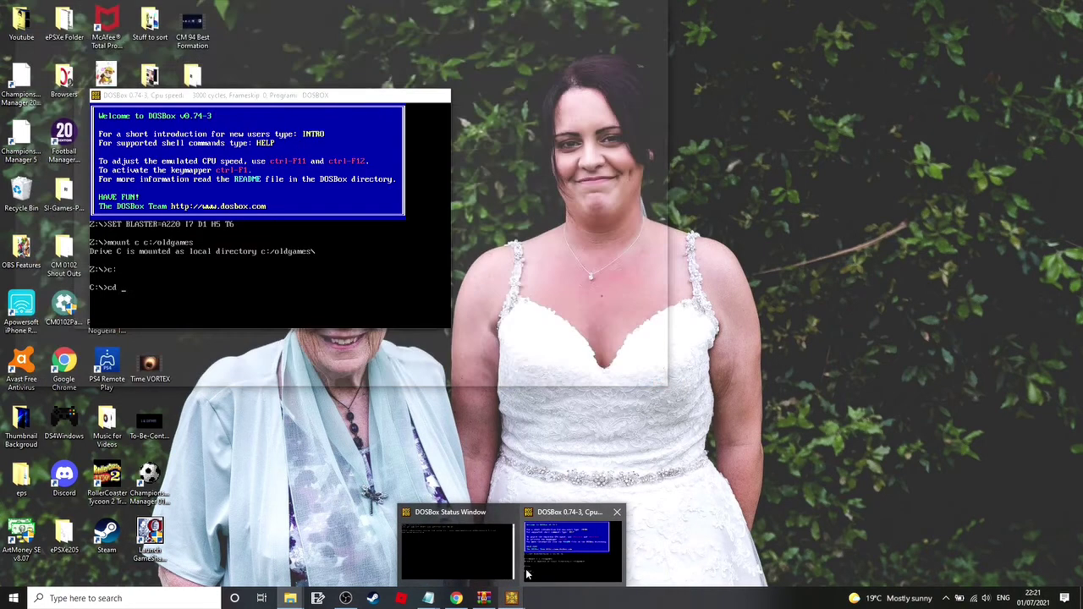
click(526, 574)
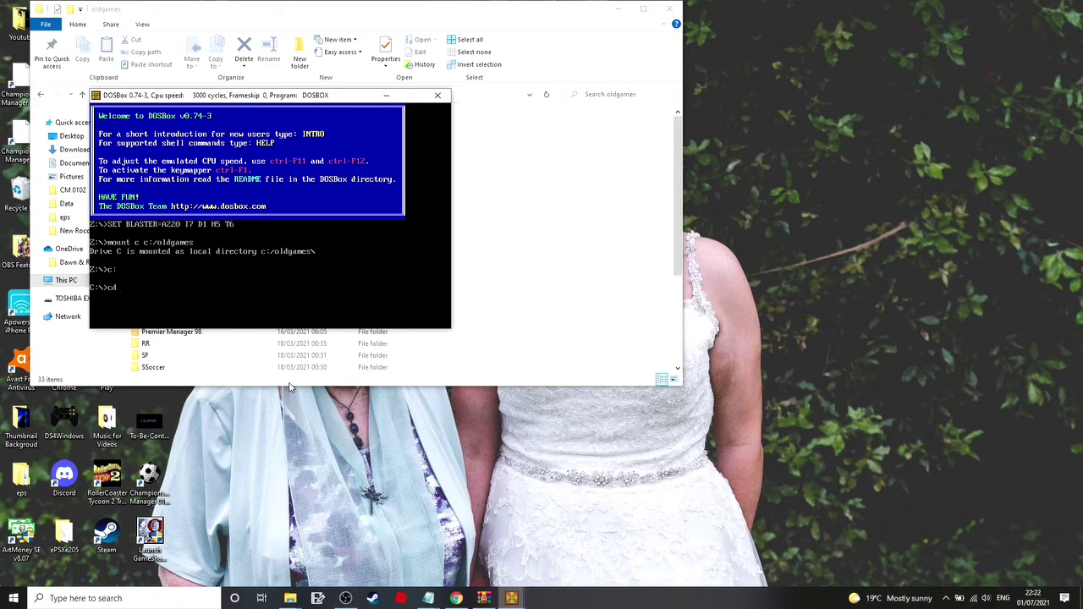
Step: Change into the CM94 directory and enter 'cmexe' at the C:\CM94> prompt without running it
text( cm)
text(94)
key(Return)
text(cm)
text(exe)
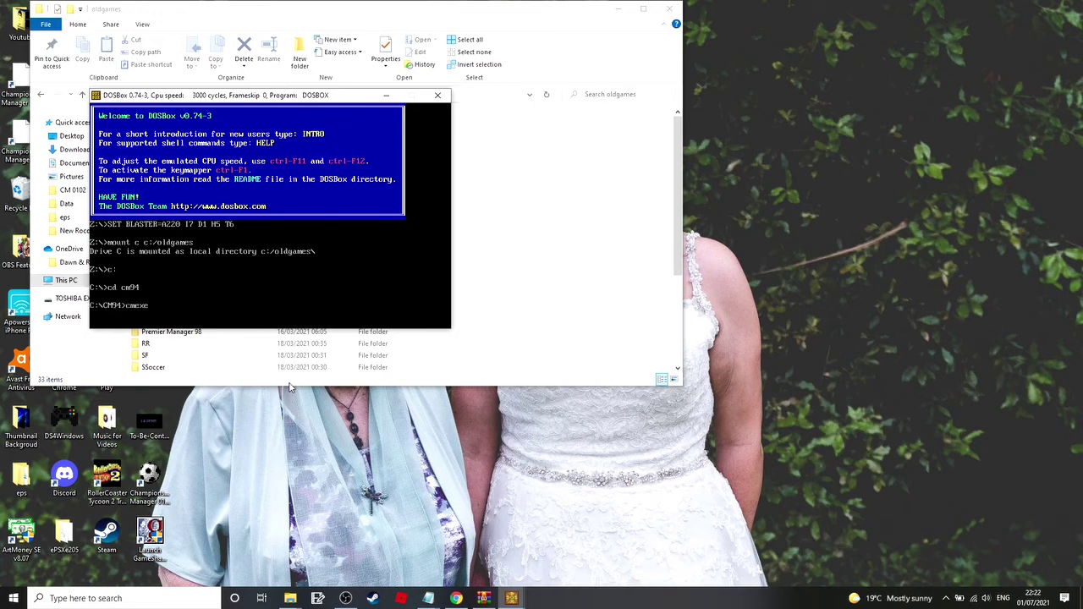